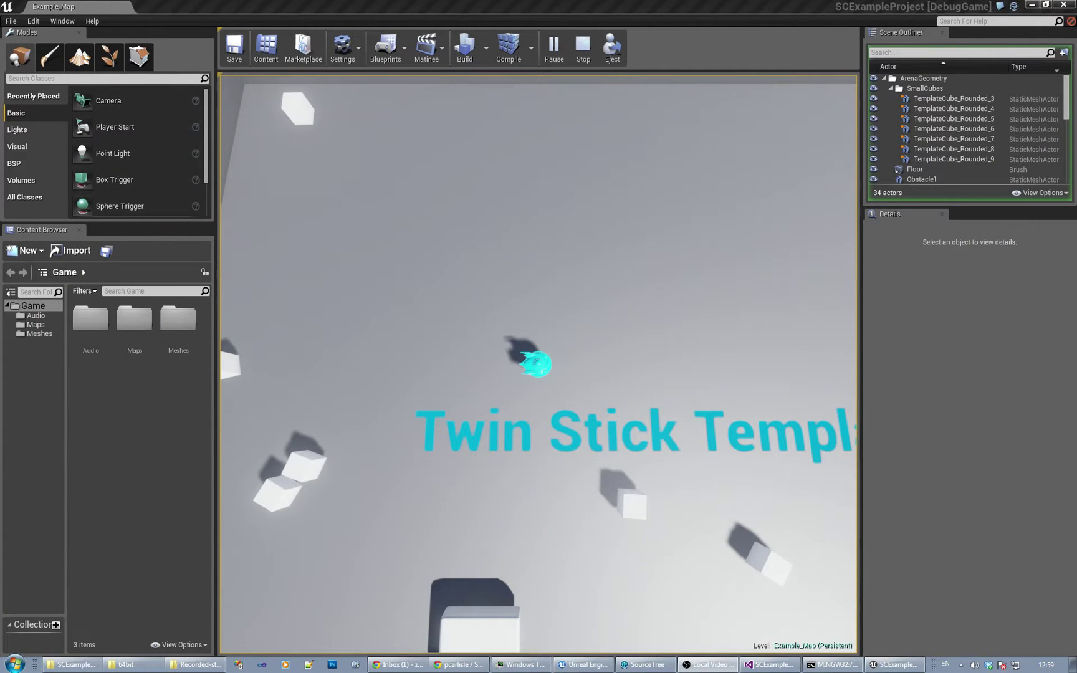
- Playtest the Twin Stick Template level by flying the ship around the arena and firing in several directions
click(377, 401)
key(w)
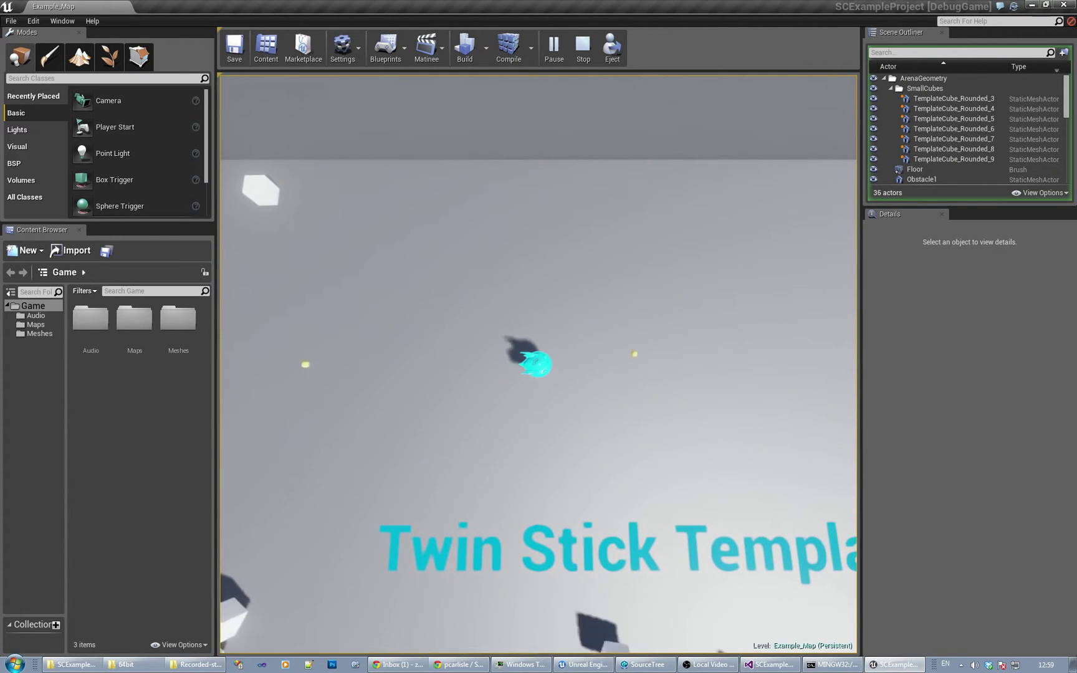
key(s)
key(a)
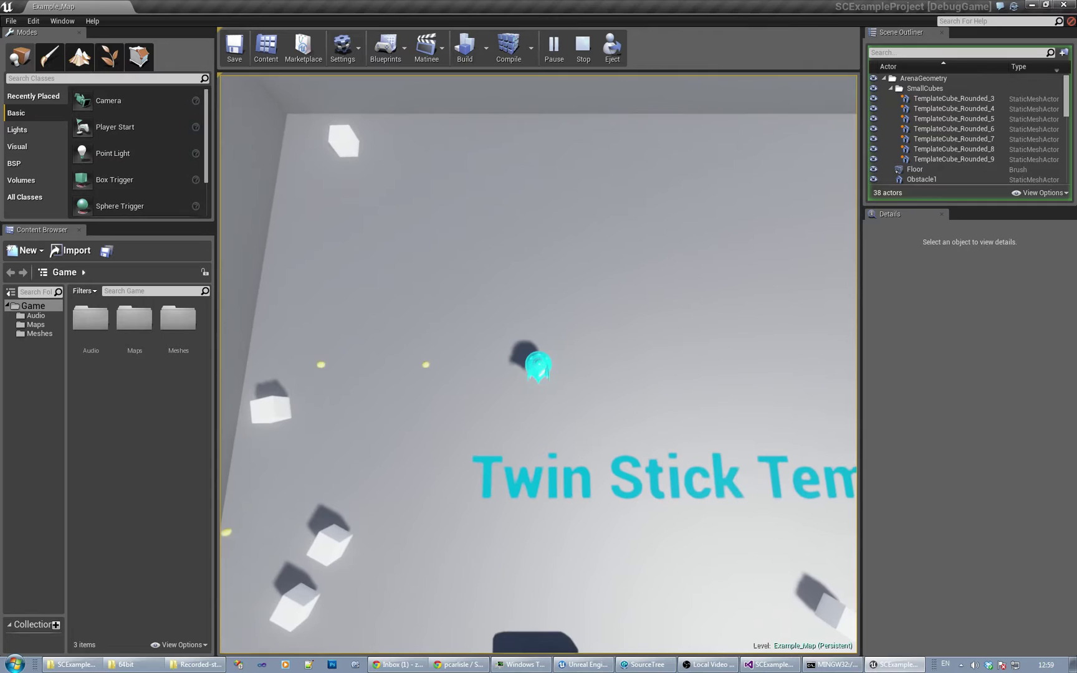
key(d)
key(s)
key(a)
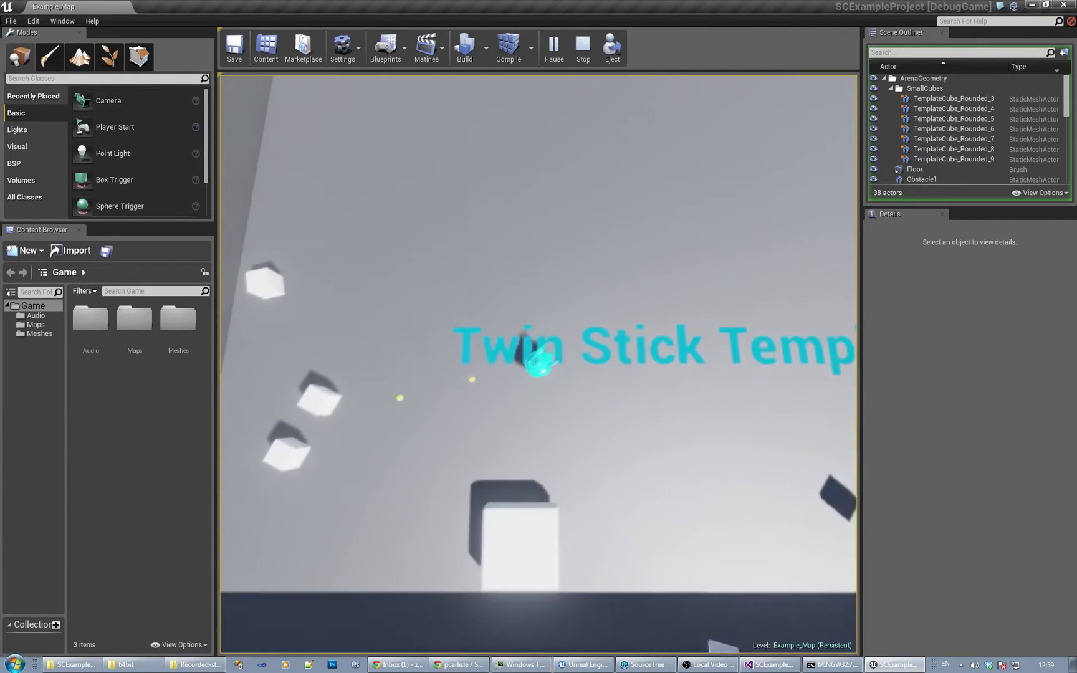
key(w)
key(s)
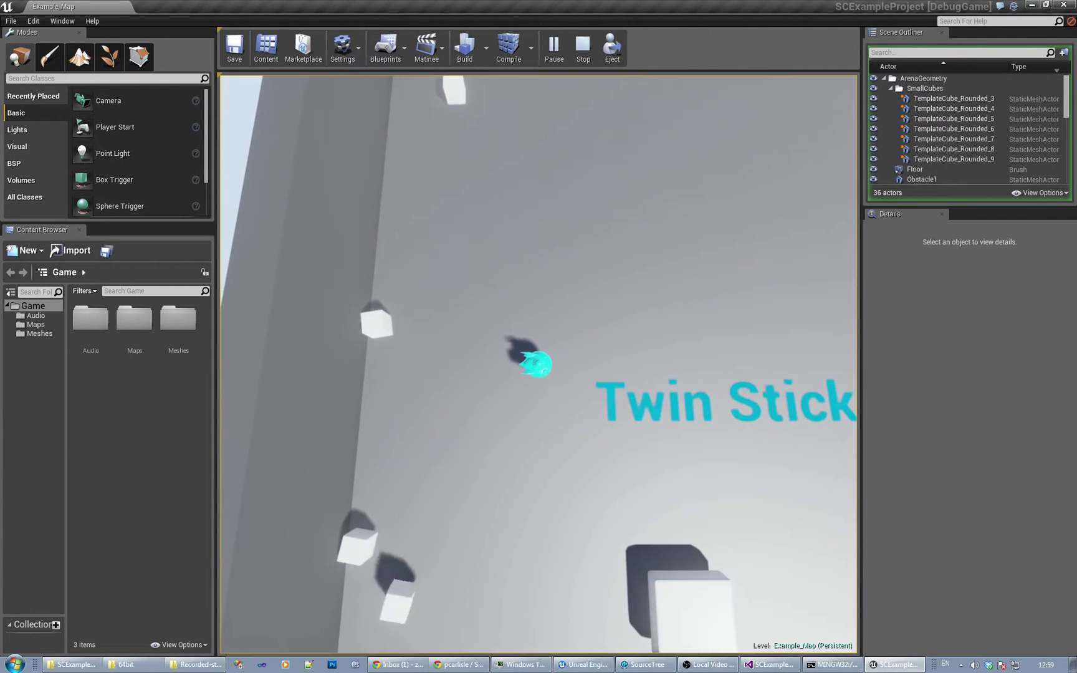
key(w)
key(d)
key(s)
key(w)
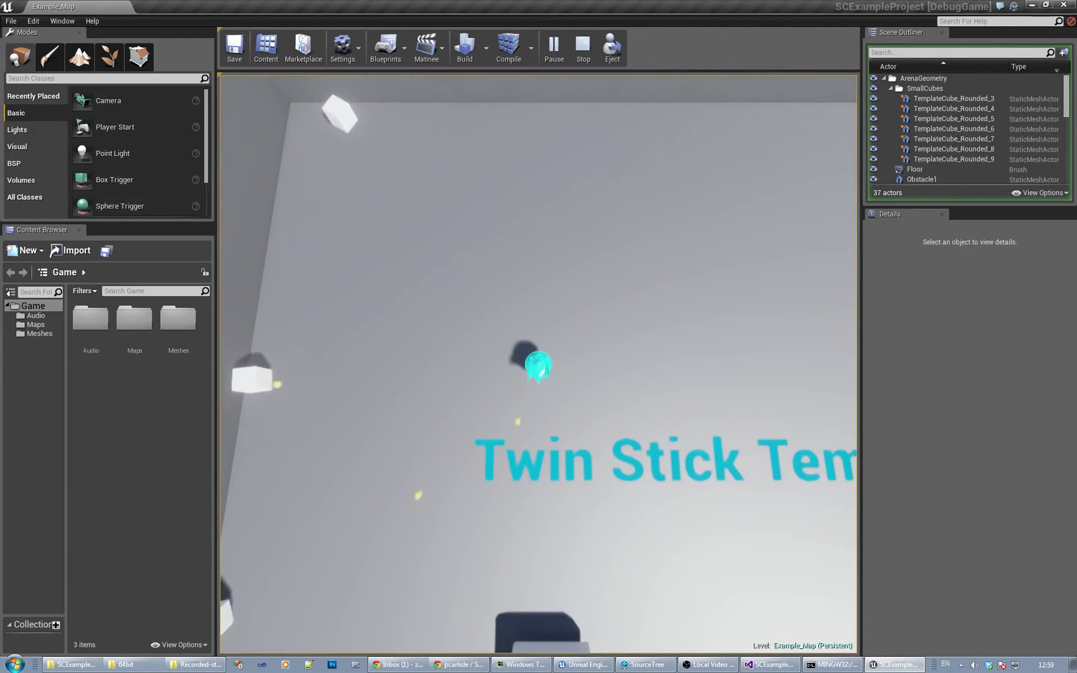
key(s)
key(a)
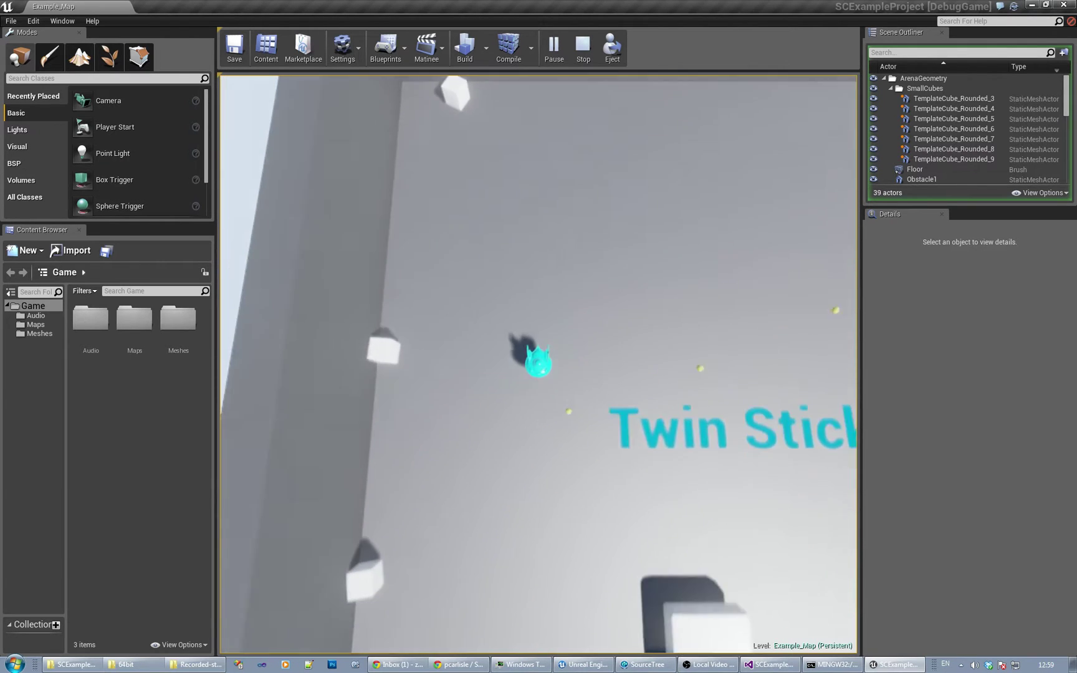
key(d)
key(w)
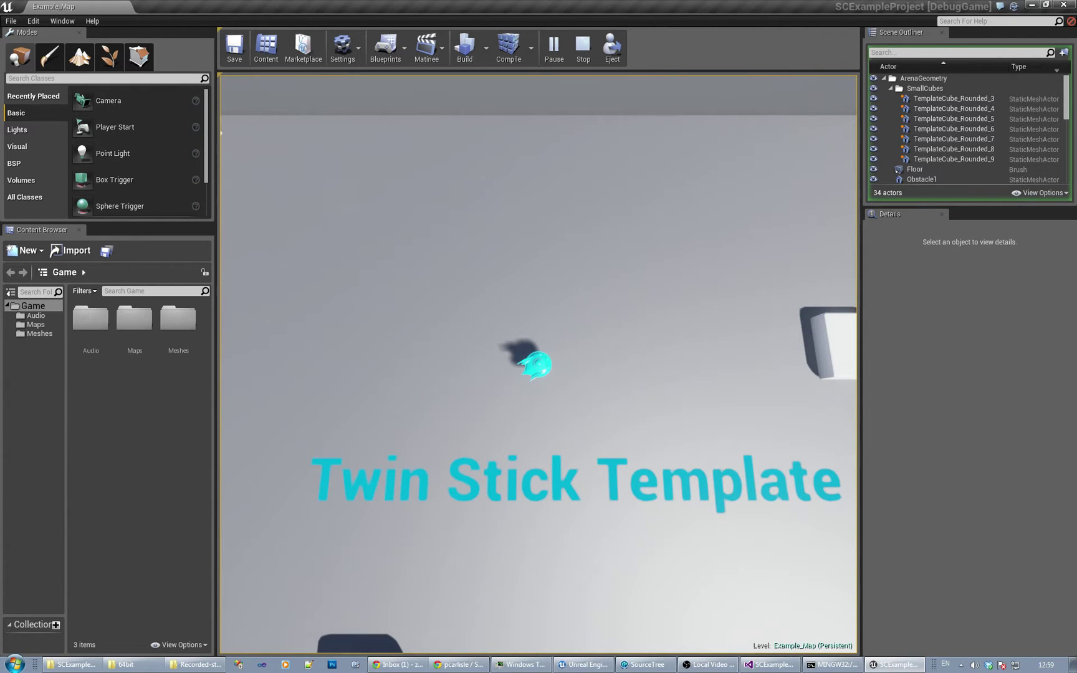
- Switch to Open Broadcaster Software and open its settings
key(alt+Tab)
key(alt+Tab)
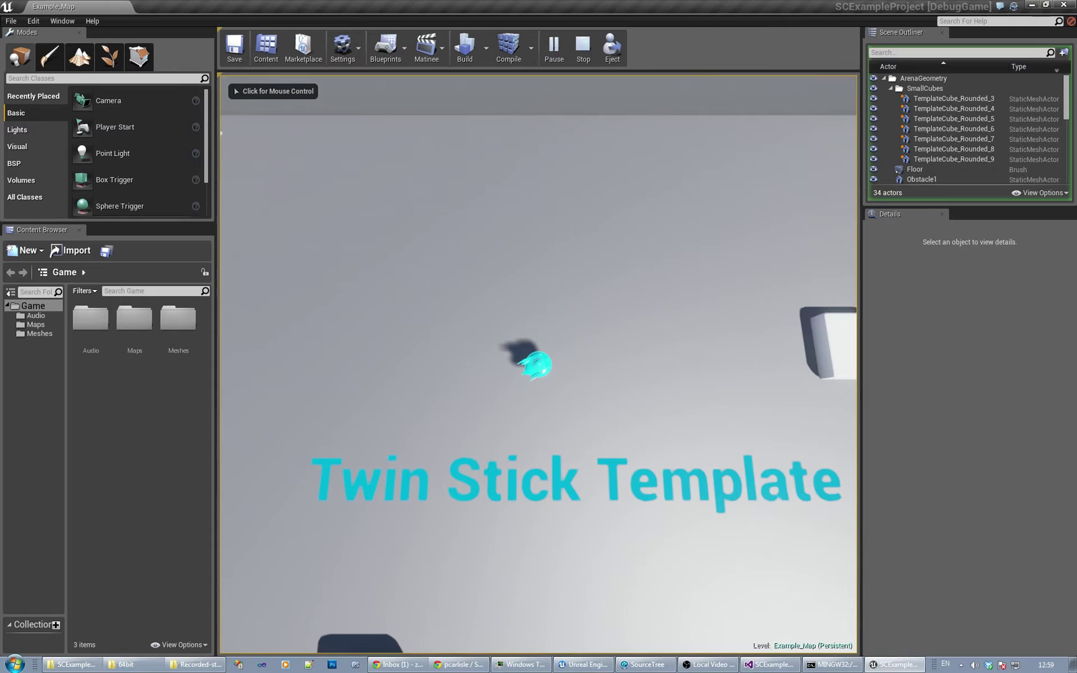
key(alt+Tab)
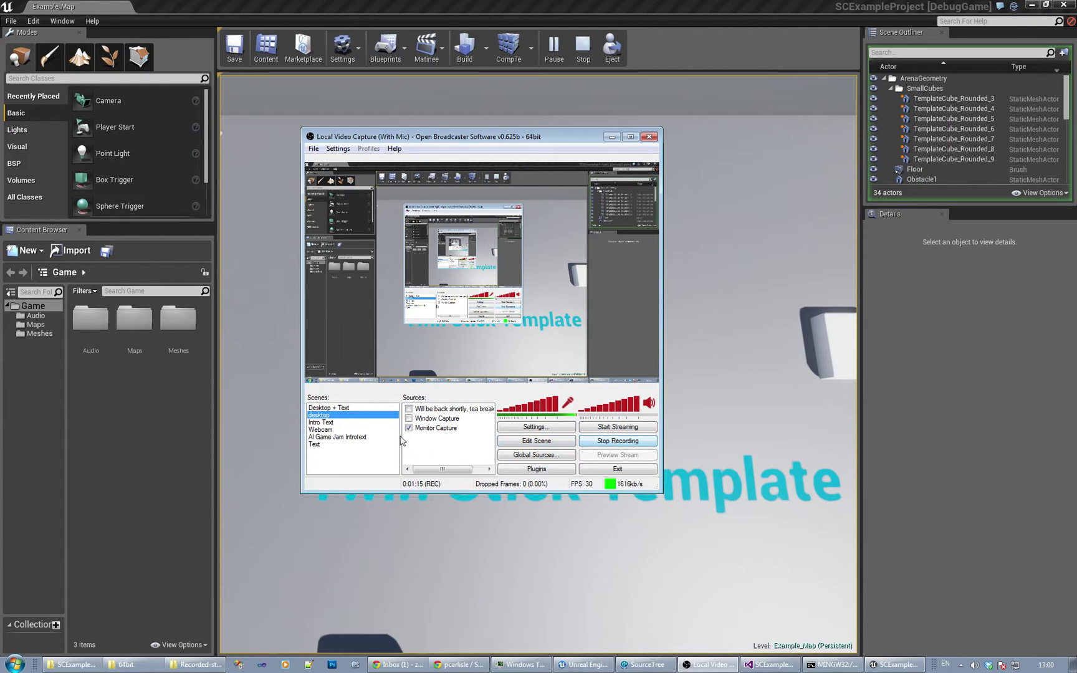
click(337, 151)
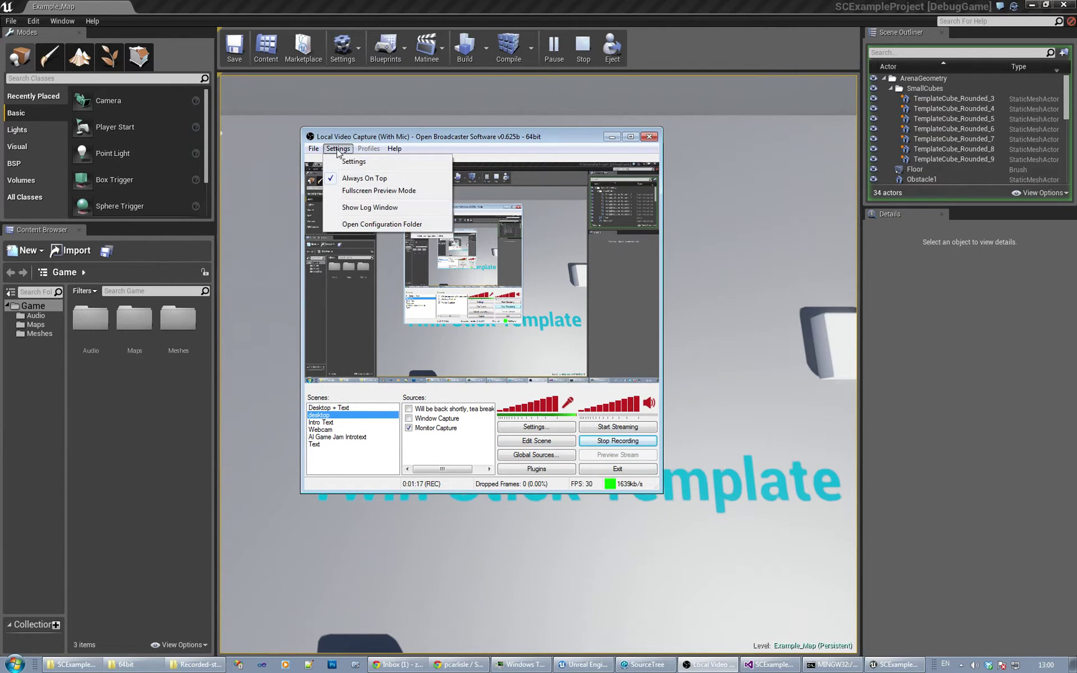
click(346, 165)
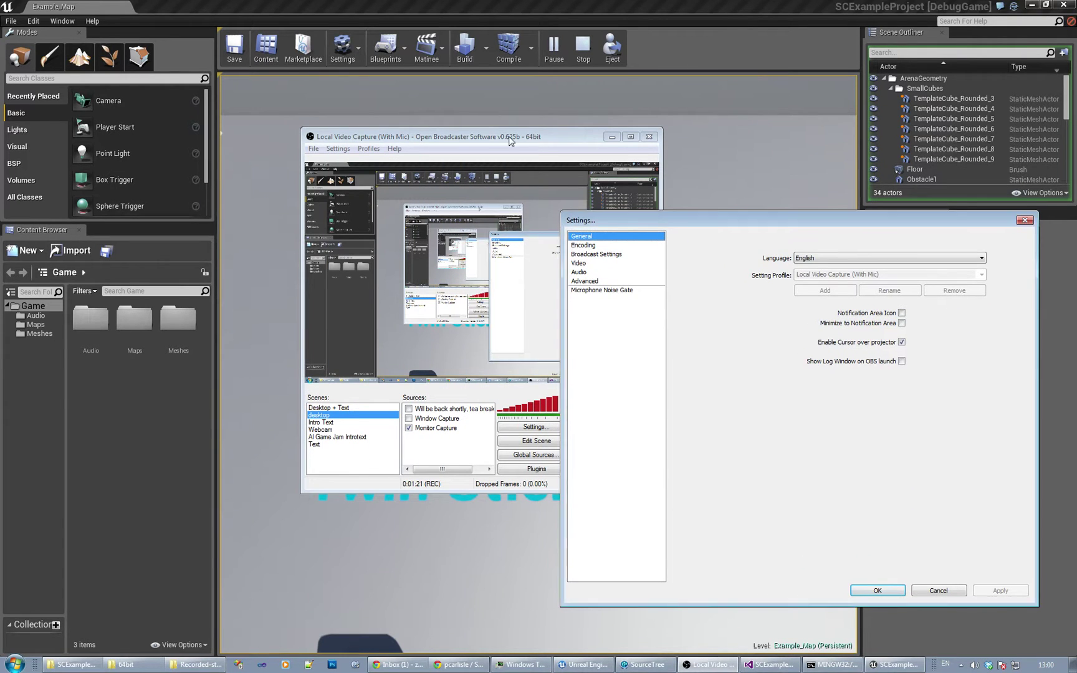
- Review the General, Encoding, Broadcast, Video, Audio, Advanced and Microphone Noise Gate settings in order
click(585, 246)
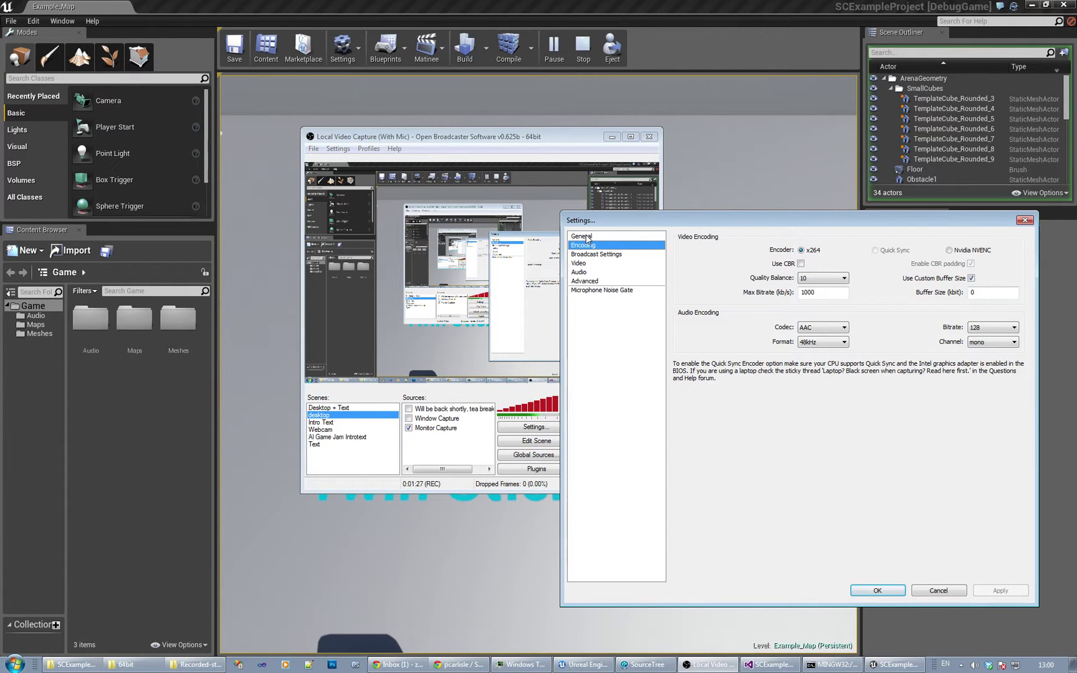
click(586, 237)
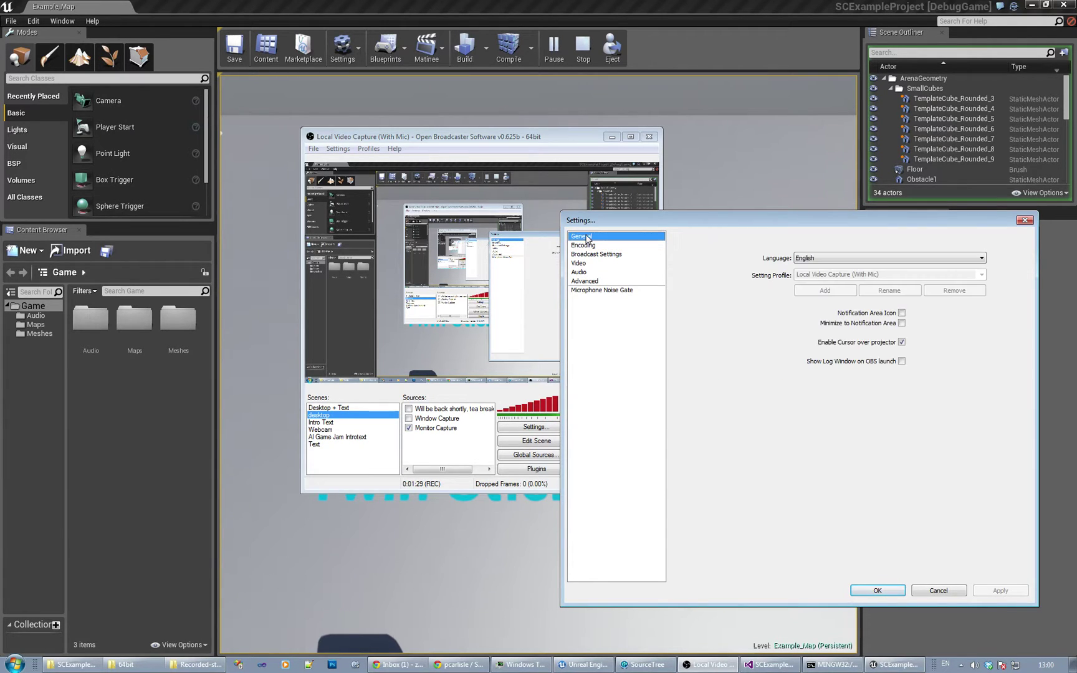
click(586, 246)
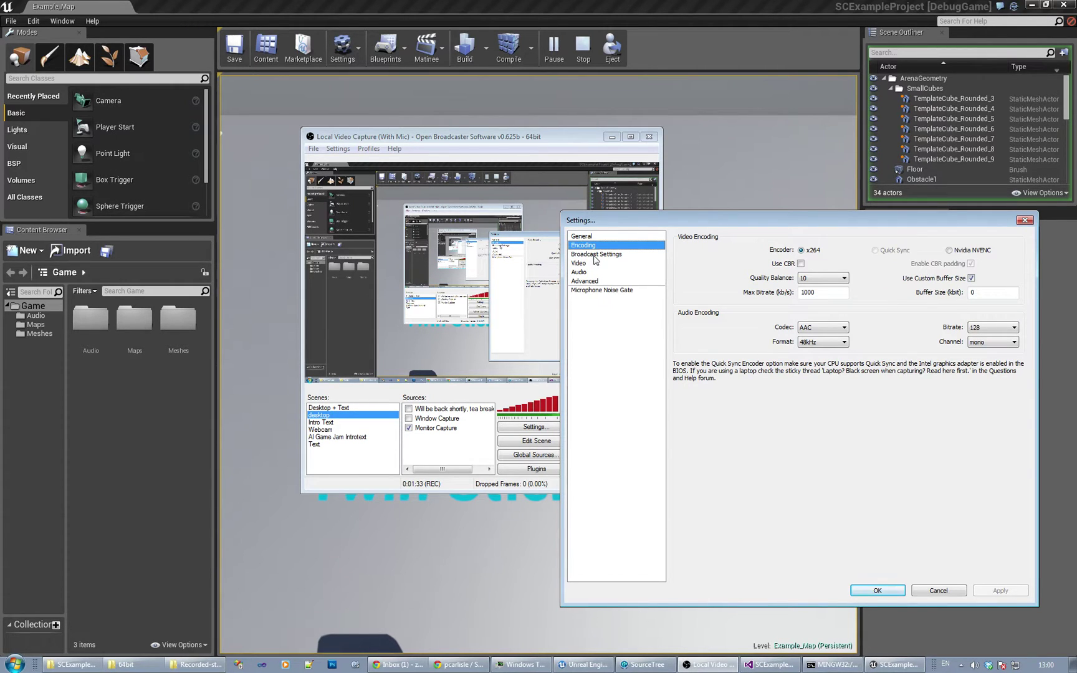
click(596, 255)
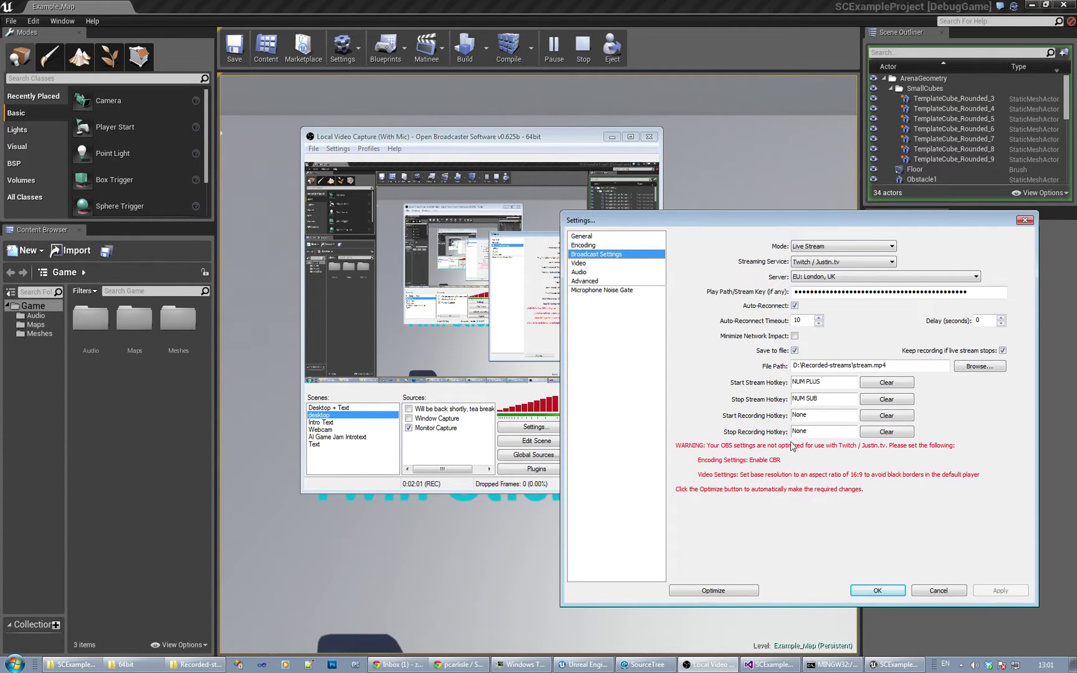
click(587, 264)
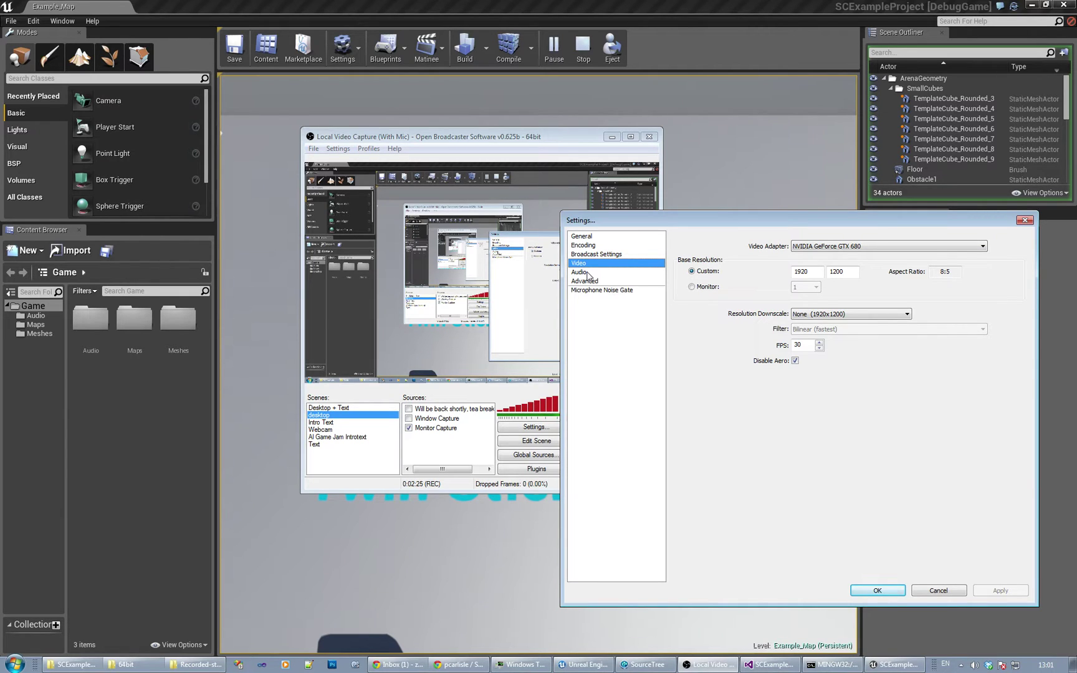
click(588, 276)
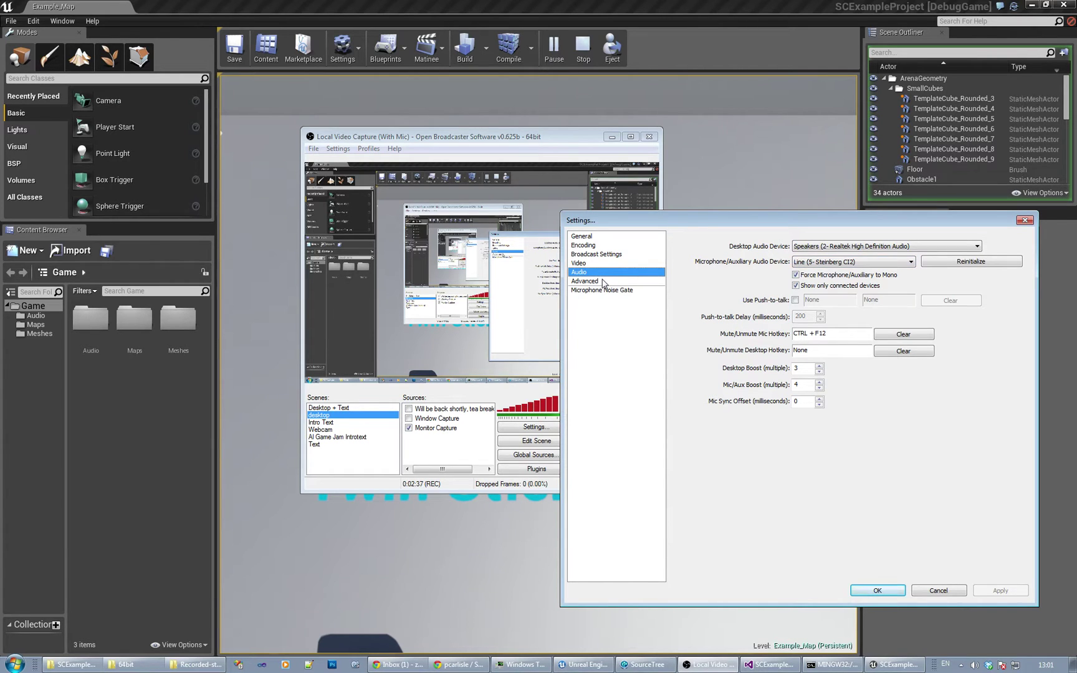
click(589, 286)
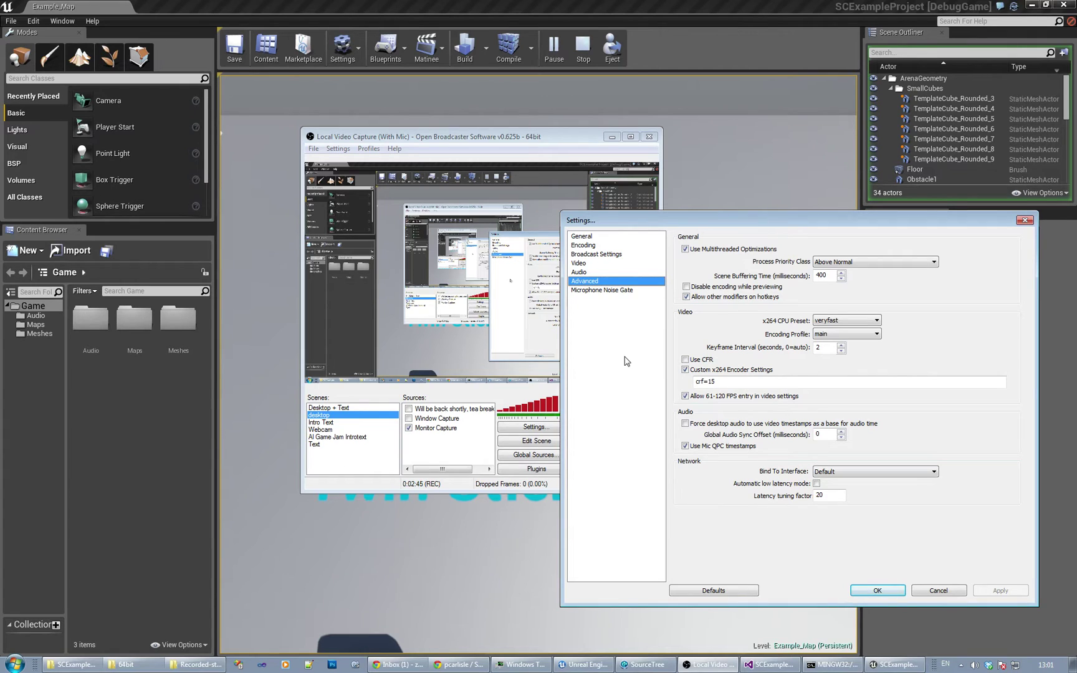
click(612, 291)
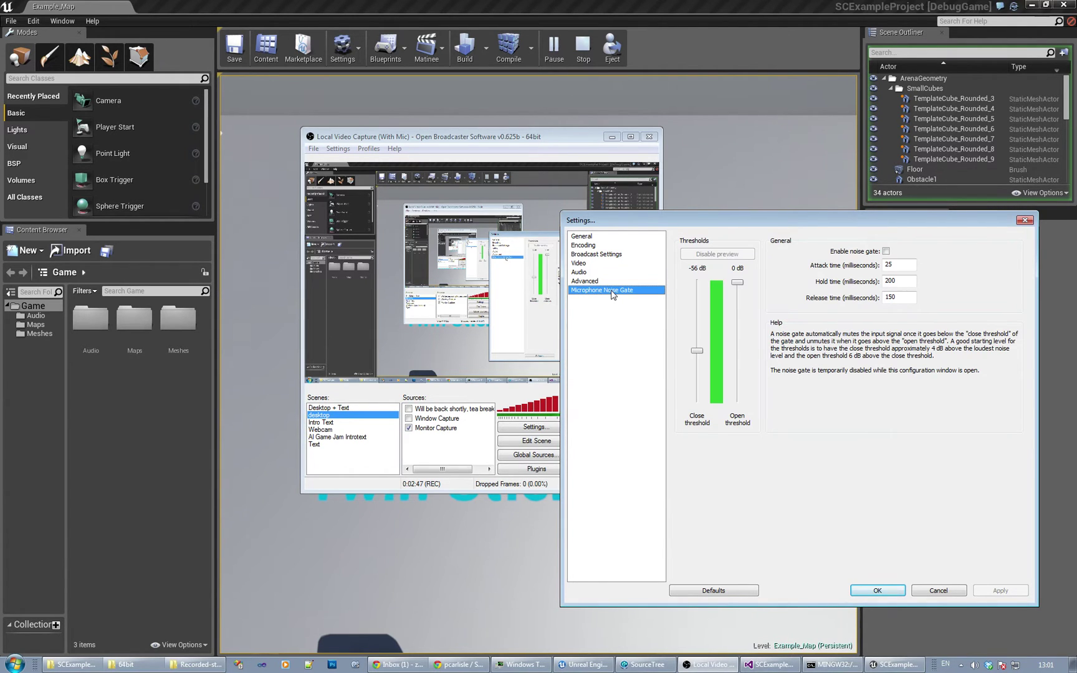
- Recheck the settings pages in reverse order from Advanced back to General, and close the settings without changes
click(605, 284)
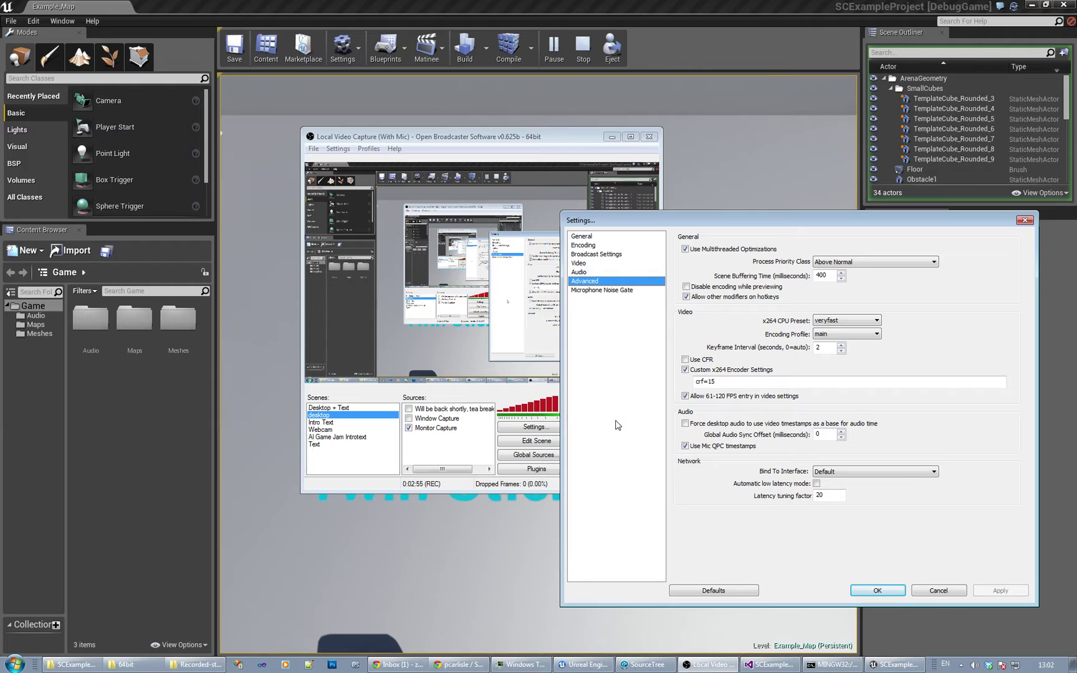
click(592, 273)
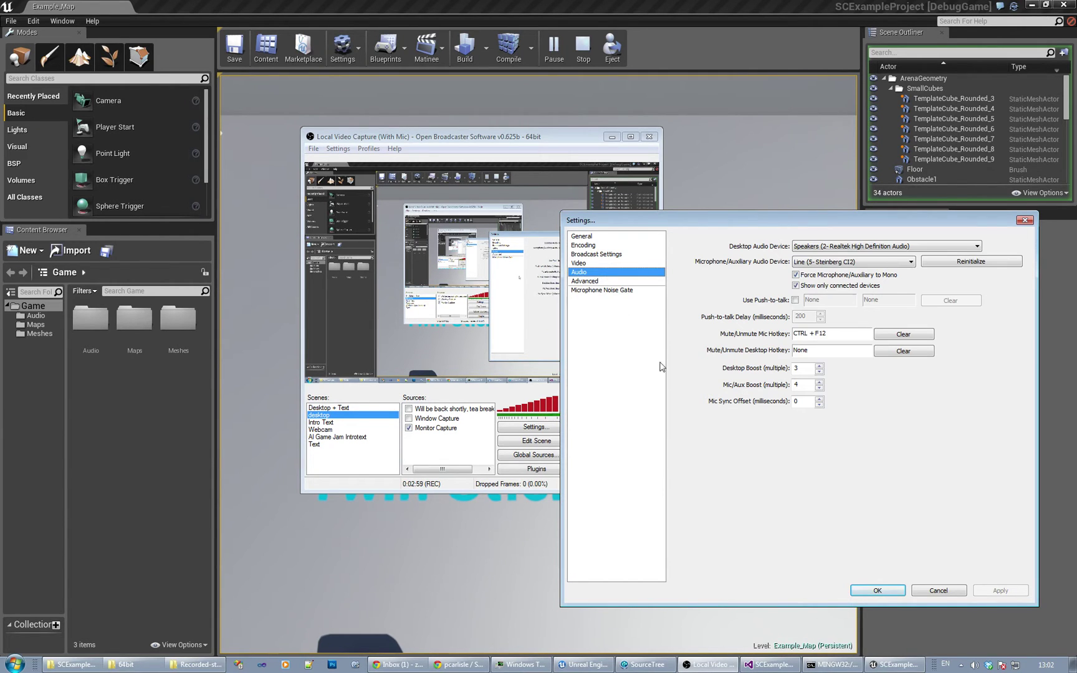
click(586, 264)
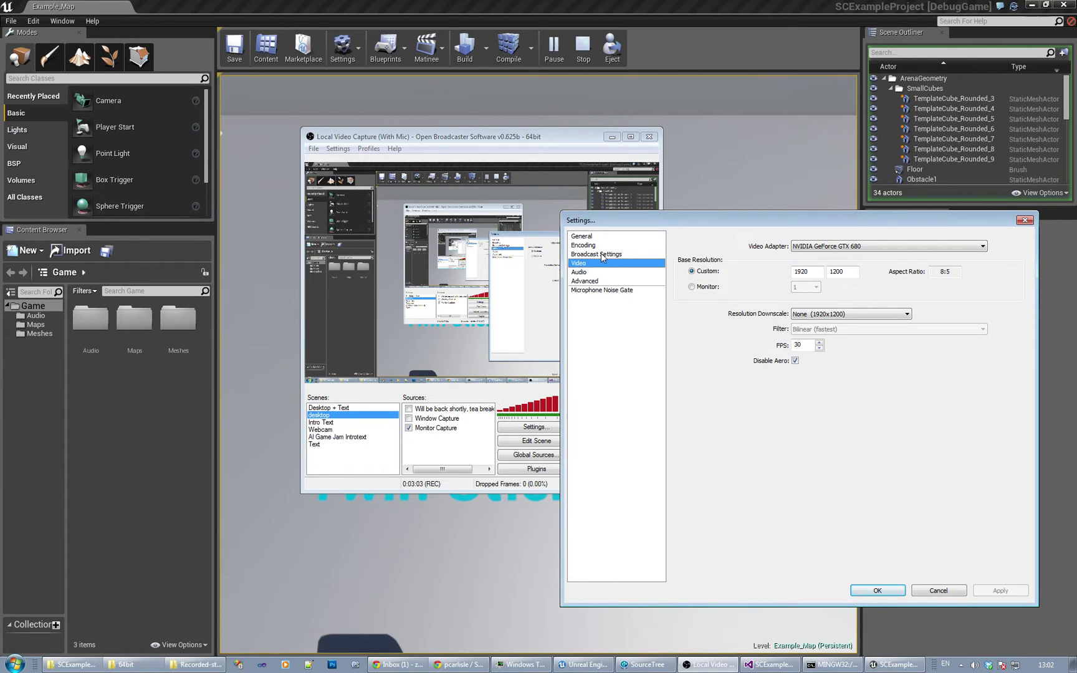
click(601, 253)
click(594, 247)
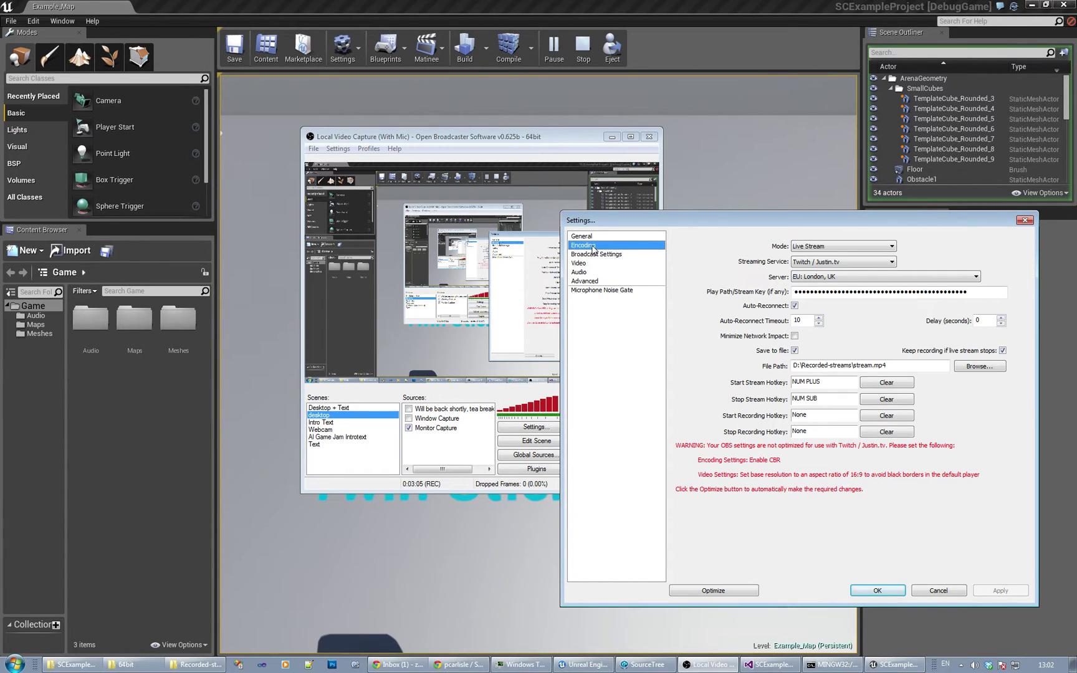
click(589, 237)
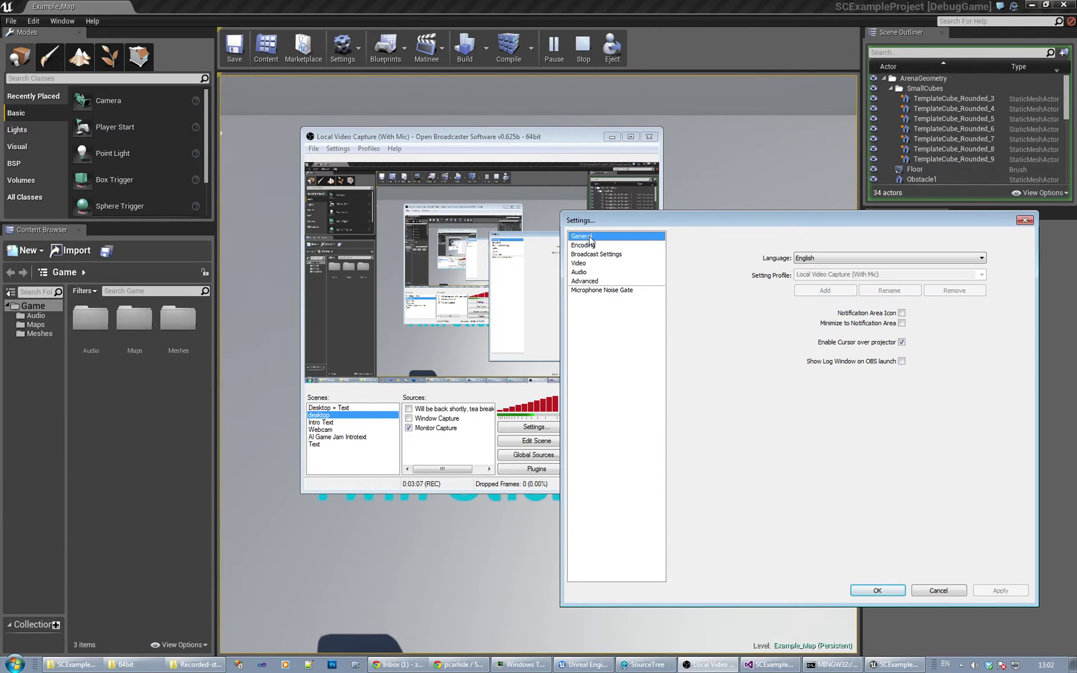
click(1024, 220)
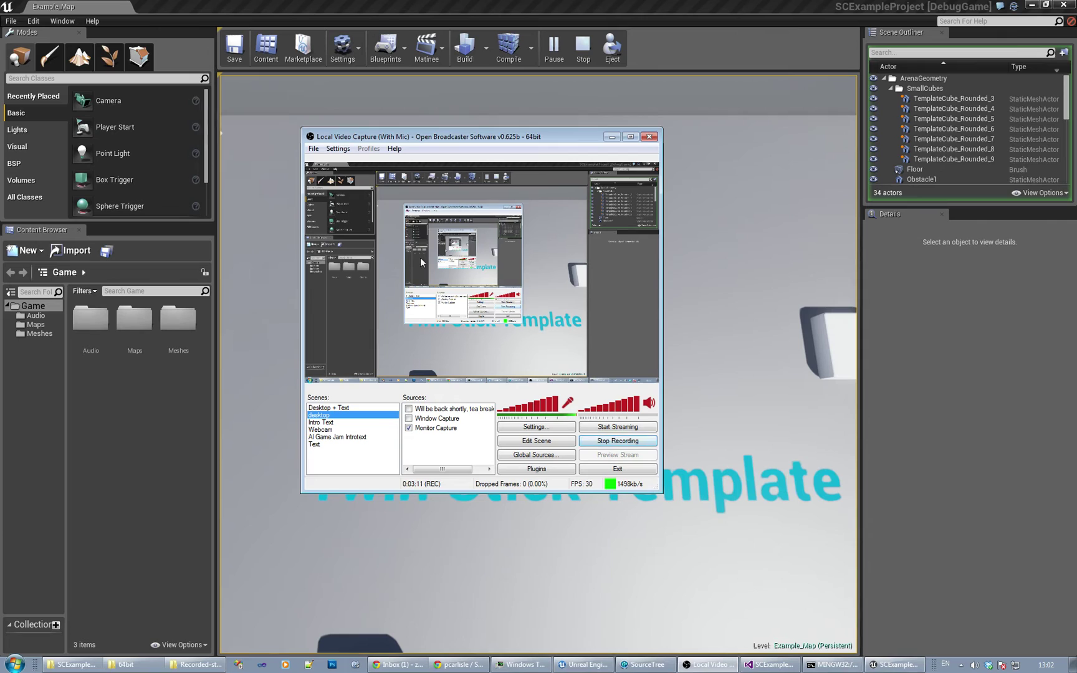
click(338, 149)
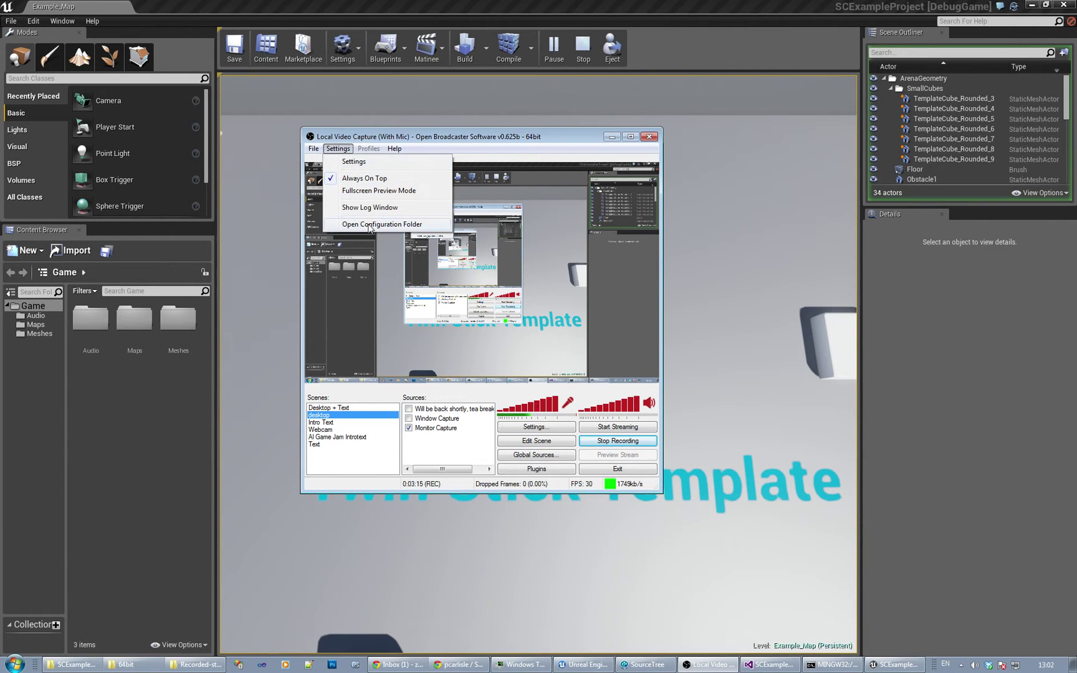
click(488, 157)
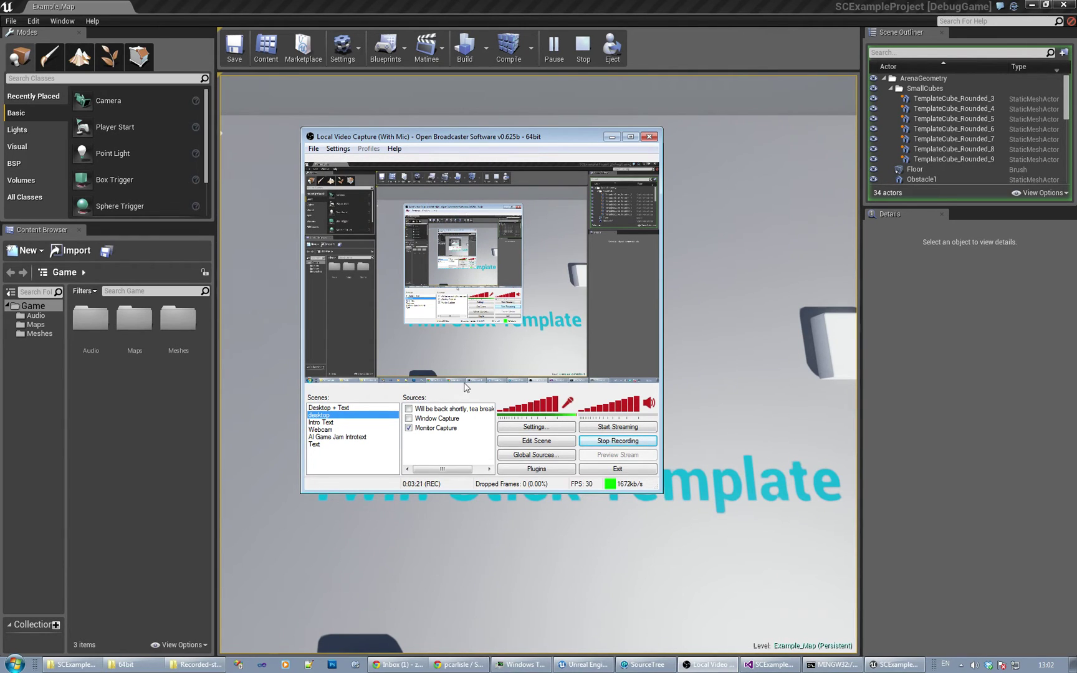